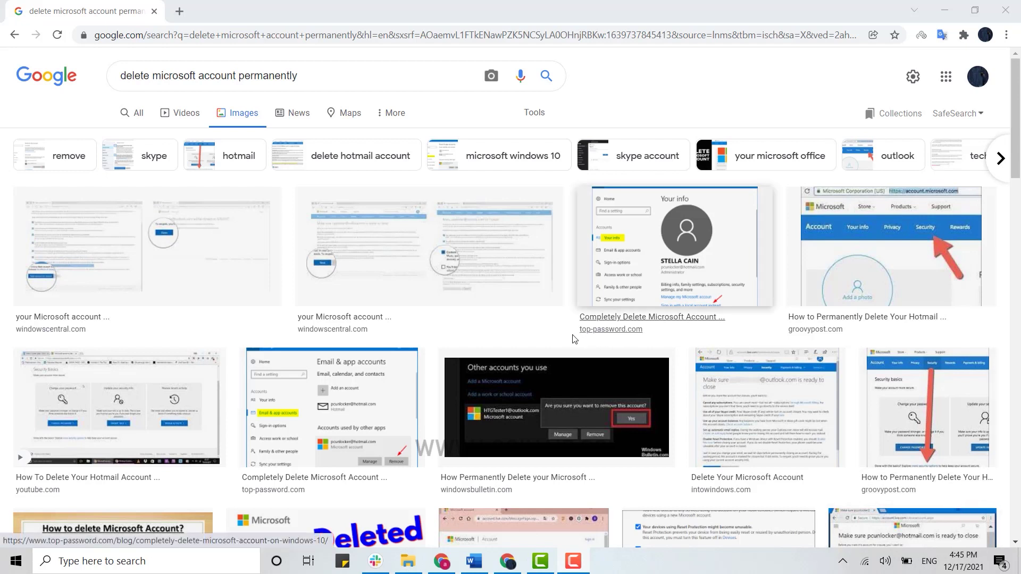
- Search Google for 'delete microsoft account permanently' in a new tab and open Microsoft's close-account guide
{"action": "left_click", "coordinate": [178, 14]}
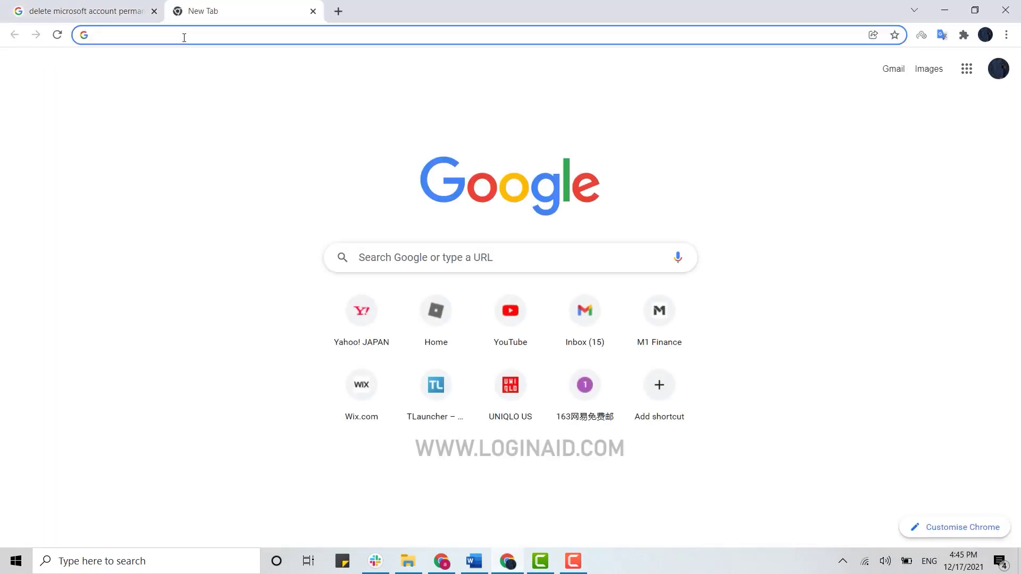
{"action": "left_click", "coordinate": [511, 258]}
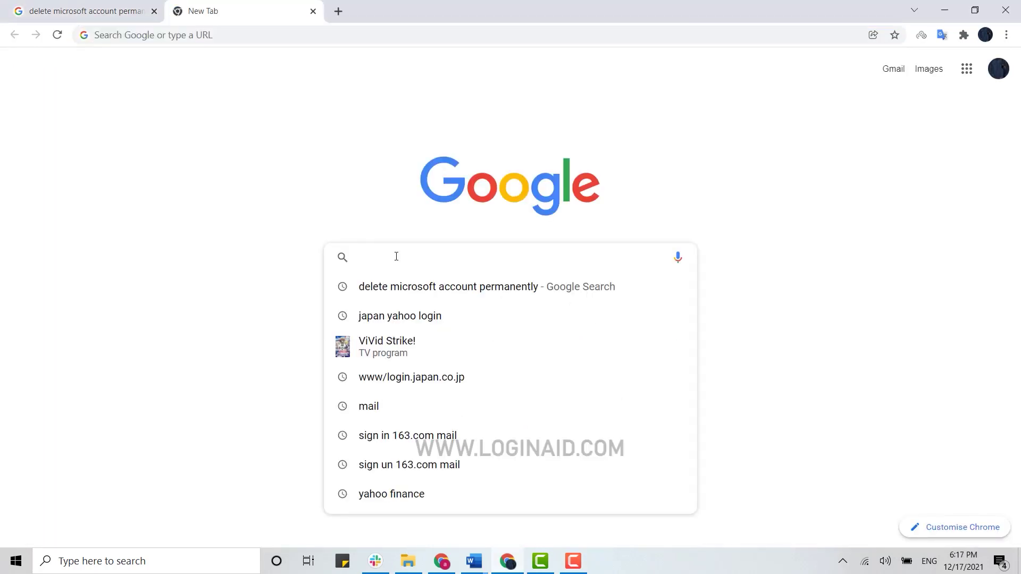
{"action": "type", "text": "delete microsoft"}
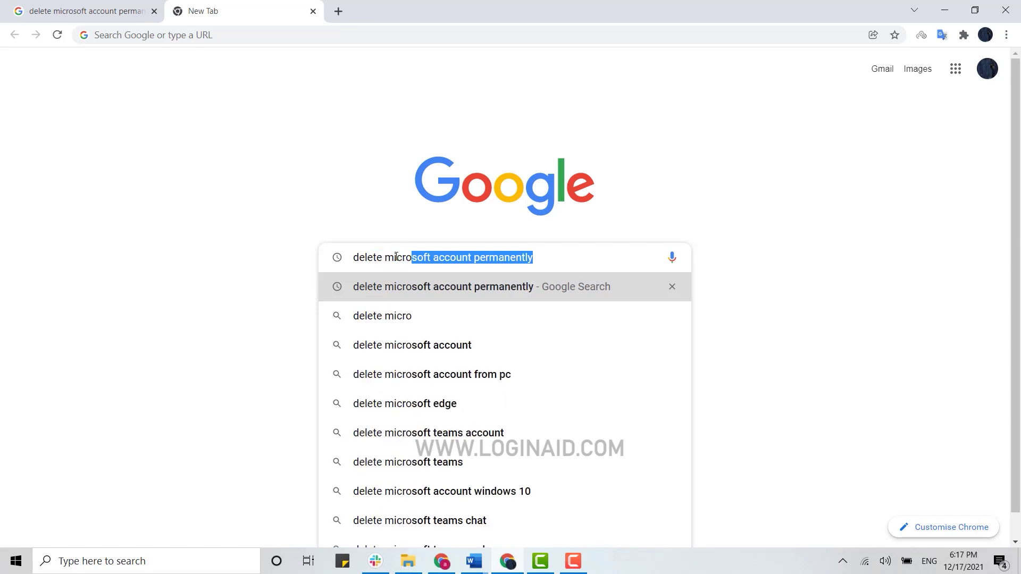
{"action": "type", "text": " account"}
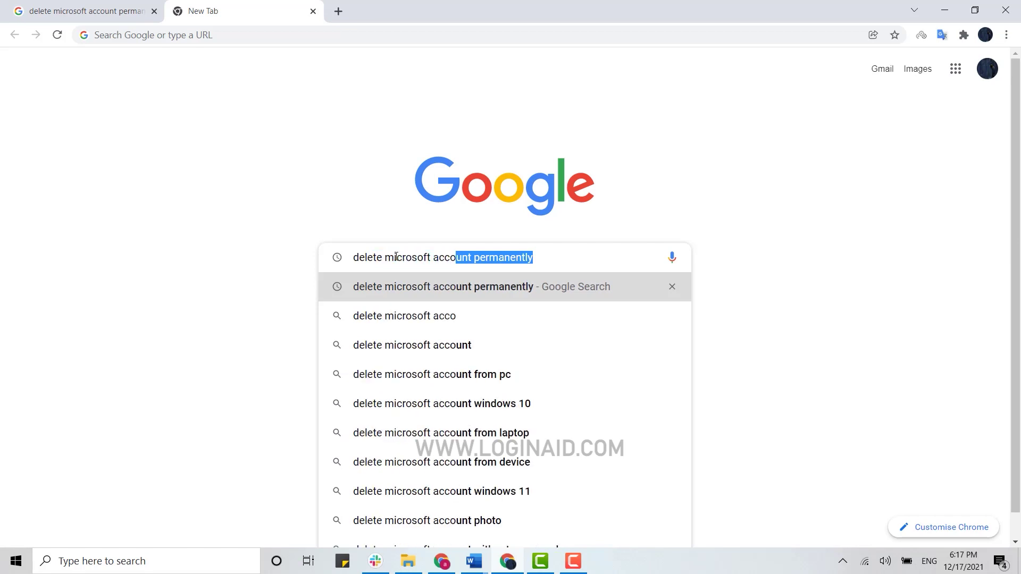
{"action": "key", "text": "Return"}
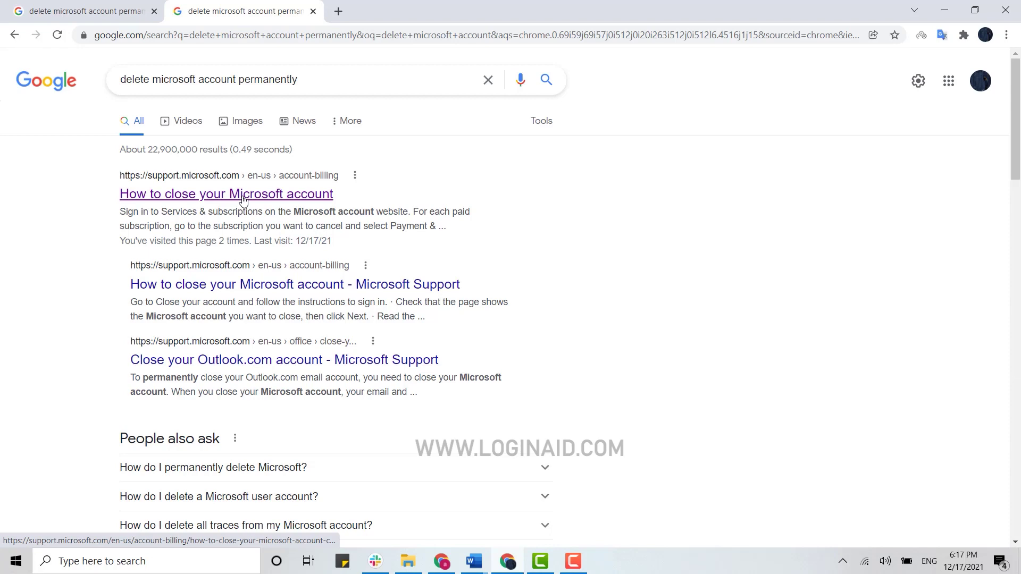
{"action": "left_click", "coordinate": [242, 199]}
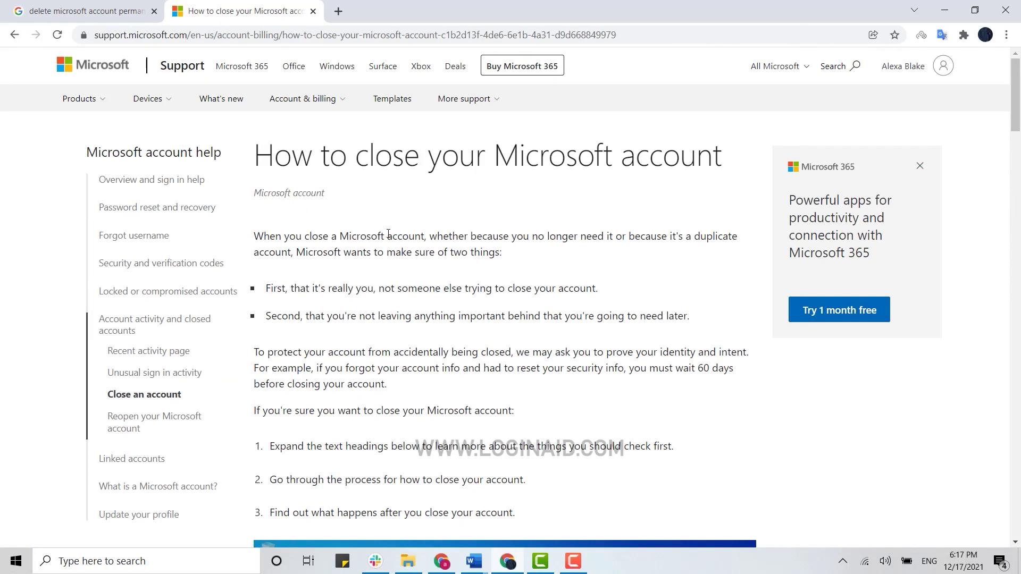
{"action": "scroll", "coordinate": [388, 235], "scroll_direction": "down", "scroll_amount": 3}
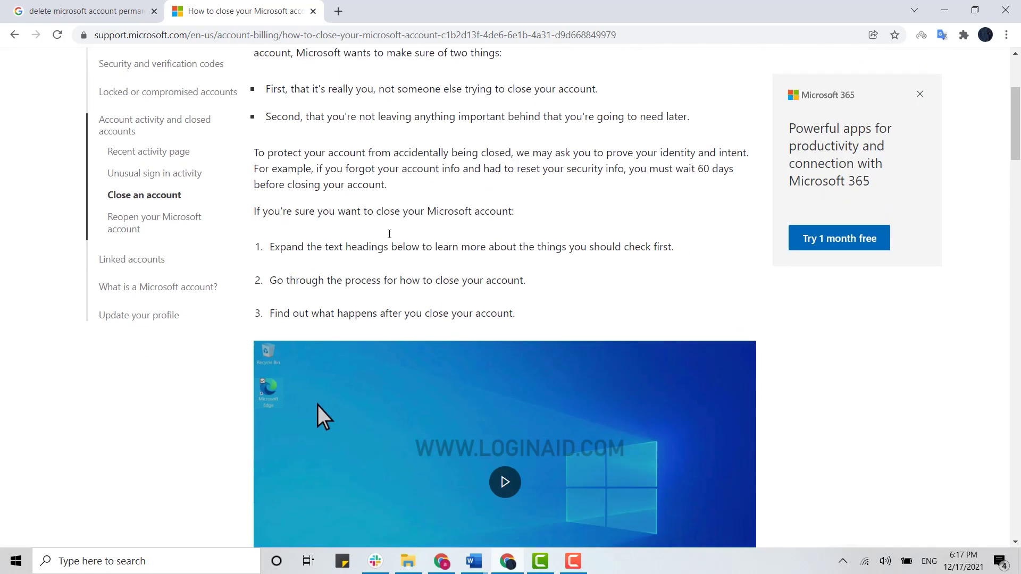
{"action": "scroll", "coordinate": [390, 236], "scroll_direction": "down", "scroll_amount": 3}
{"action": "scroll", "coordinate": [389, 236], "scroll_direction": "down", "scroll_amount": 2}
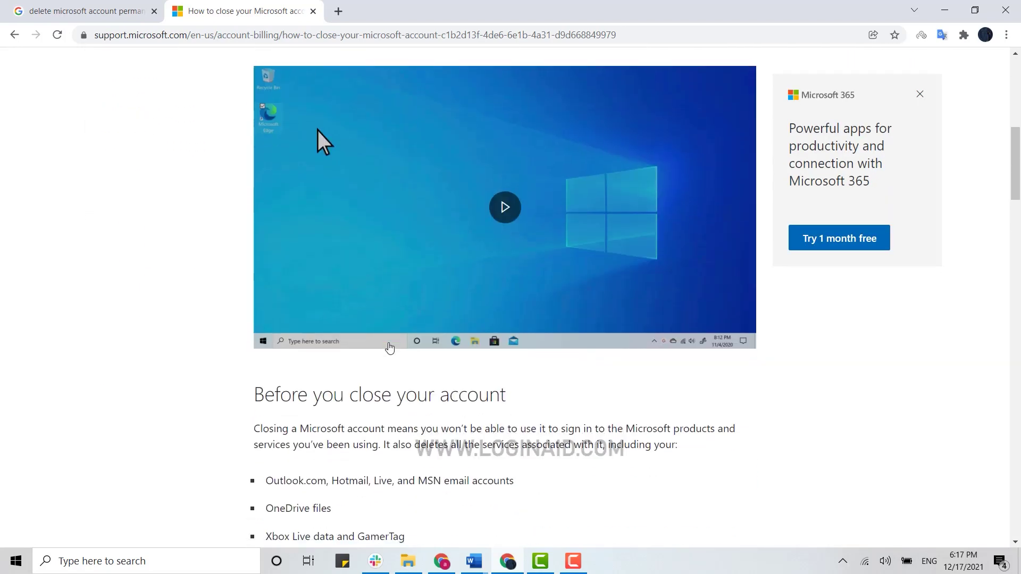
{"action": "scroll", "coordinate": [359, 263], "scroll_direction": "down", "scroll_amount": 3}
{"action": "scroll", "coordinate": [391, 274], "scroll_direction": "down", "scroll_amount": 3}
{"action": "scroll", "coordinate": [392, 275], "scroll_direction": "down", "scroll_amount": 3}
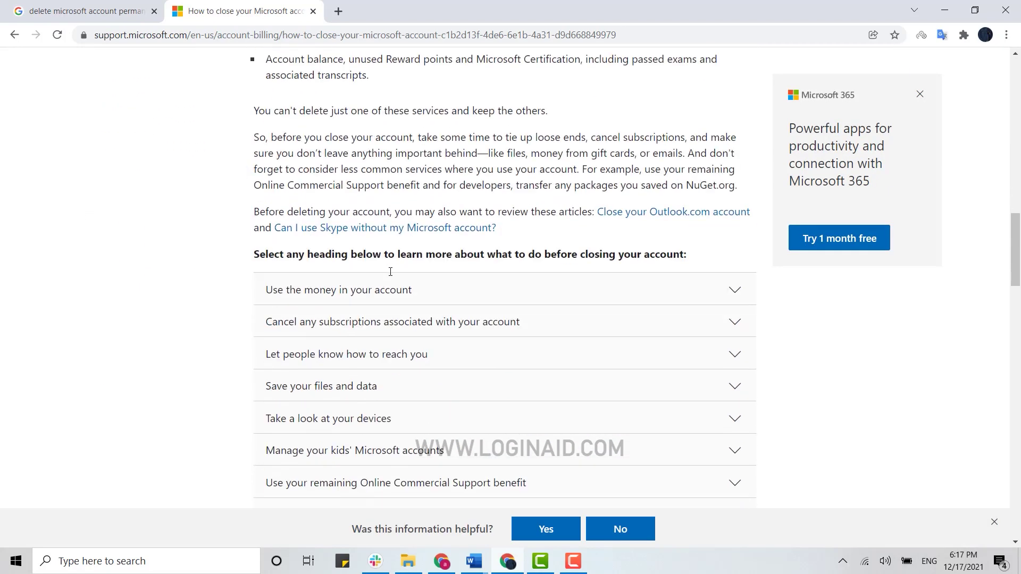
{"action": "scroll", "coordinate": [391, 276], "scroll_direction": "down", "scroll_amount": 3}
{"action": "scroll", "coordinate": [391, 275], "scroll_direction": "down", "scroll_amount": 2}
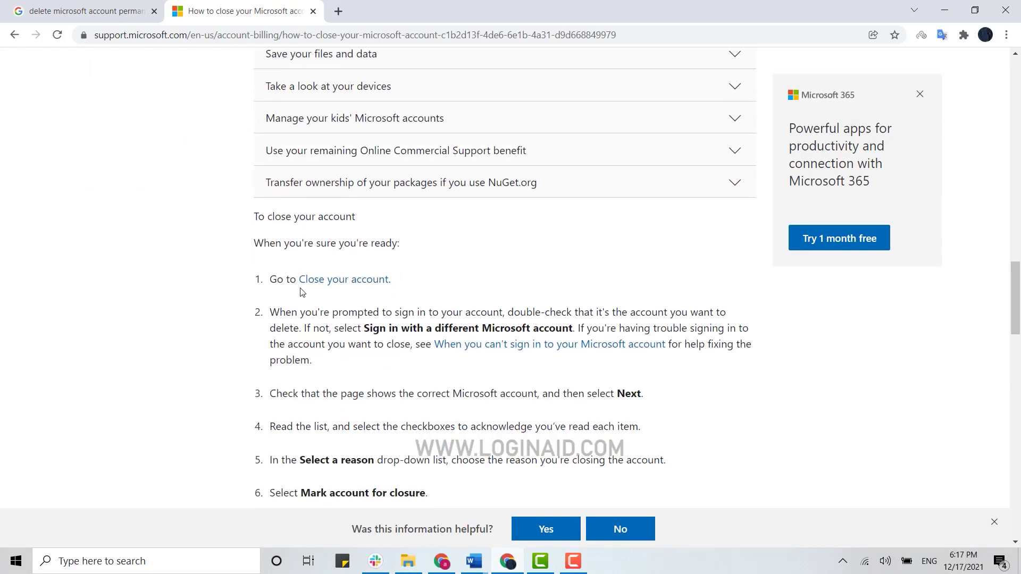
{"action": "scroll", "coordinate": [306, 313], "scroll_direction": "down", "scroll_amount": 1}
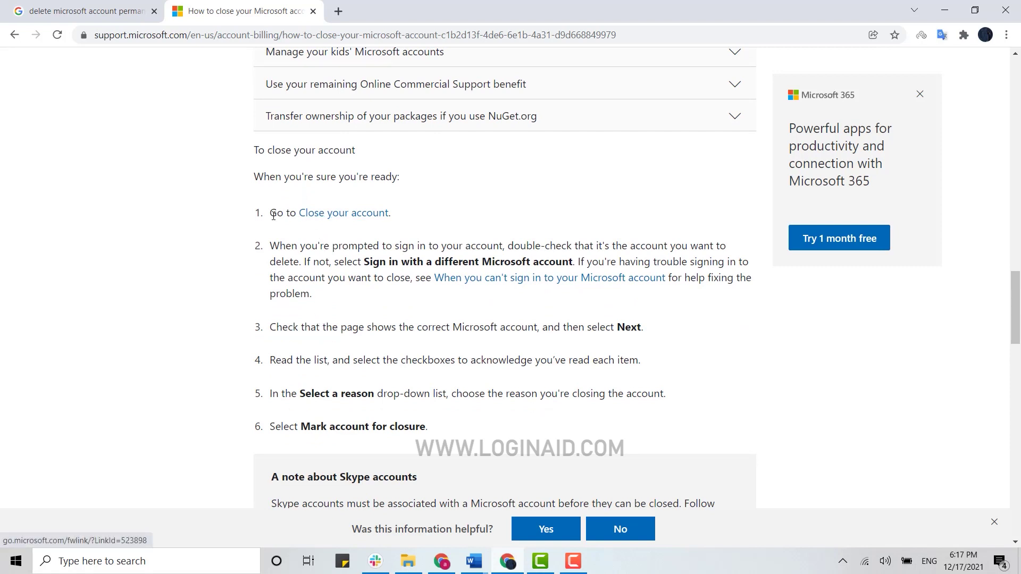
- Bring up the context menu for the guide's 'Close your account' link
{"action": "right_click", "coordinate": [358, 213]}
- Open the 'Close your account' page in a new tab and begin signing in with the account email
{"action": "left_click", "coordinate": [422, 223]}
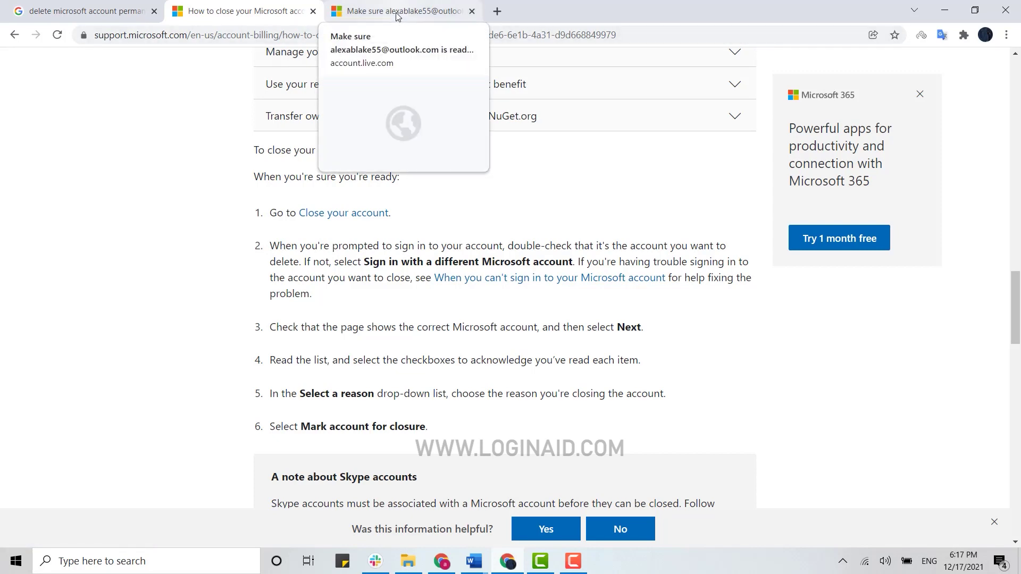
{"action": "left_click", "coordinate": [397, 15]}
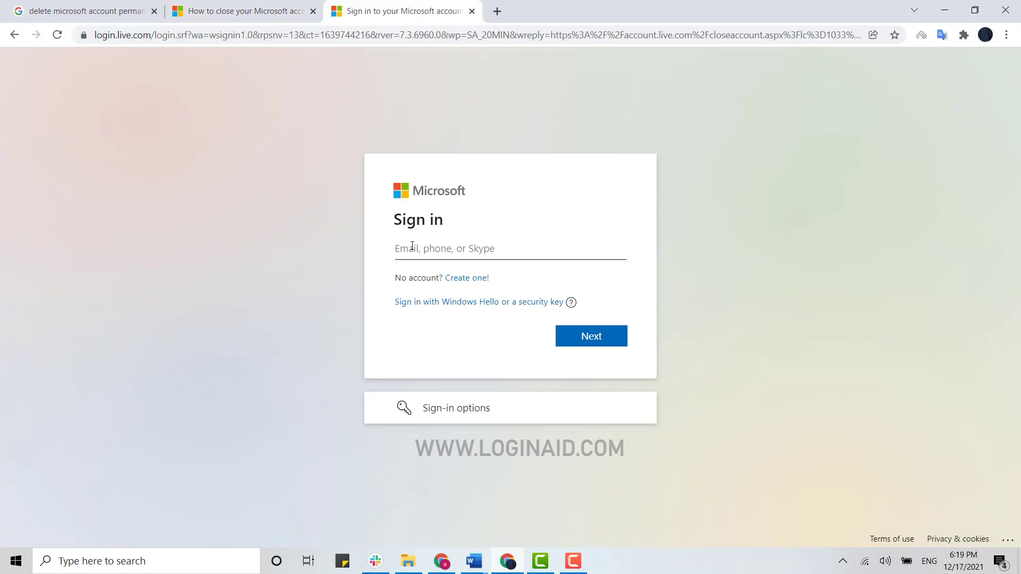
{"action": "left_click", "coordinate": [422, 249]}
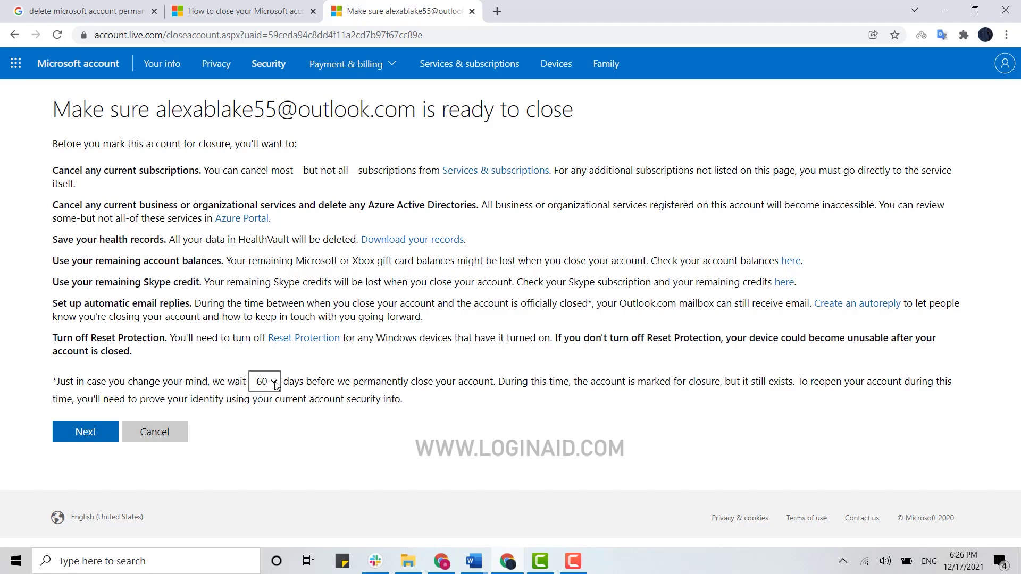
- Change the closure waiting period from 60 to 30 days and submit the checklist
{"action": "left_click", "coordinate": [276, 384]}
{"action": "left_click", "coordinate": [262, 402]}
{"action": "left_click", "coordinate": [79, 431]}
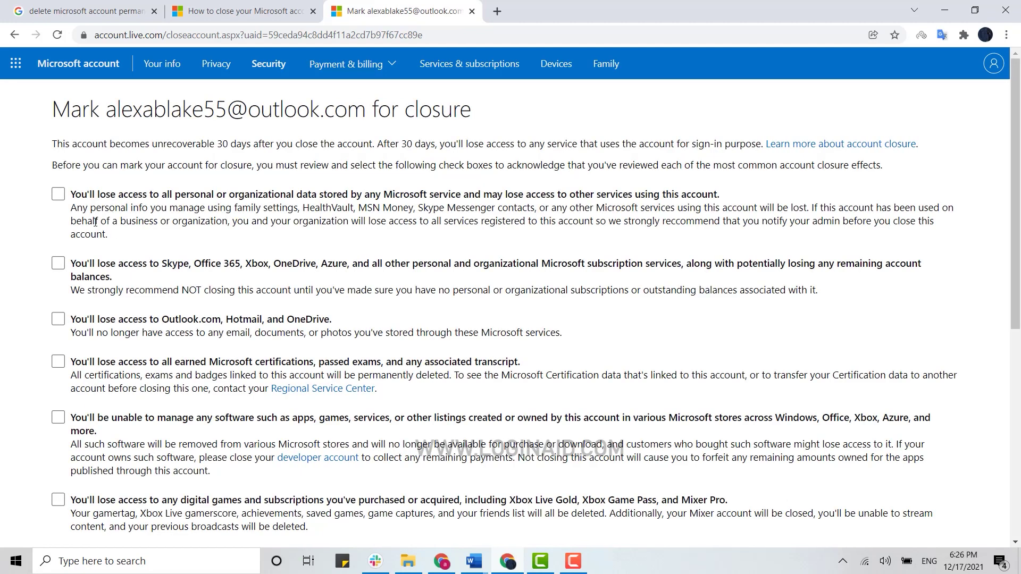
{"action": "scroll", "coordinate": [95, 223], "scroll_direction": "down", "scroll_amount": 4}
{"action": "scroll", "coordinate": [95, 223], "scroll_direction": "down", "scroll_amount": 3}
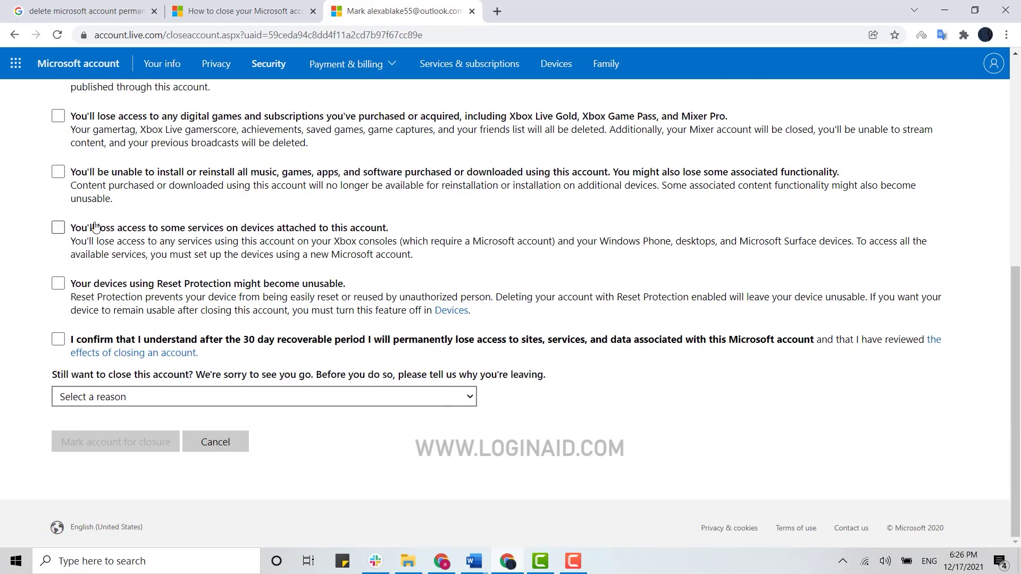
{"action": "scroll", "coordinate": [95, 227], "scroll_direction": "up", "scroll_amount": 8}
- Tick all six acknowledgement checkboxes on the 'Mark for closure' page
{"action": "left_click", "coordinate": [58, 194]}
{"action": "left_click", "coordinate": [58, 263]}
{"action": "left_click", "coordinate": [58, 319]}
{"action": "left_click", "coordinate": [59, 362]}
{"action": "scroll", "coordinate": [57, 361], "scroll_direction": "down", "scroll_amount": 2}
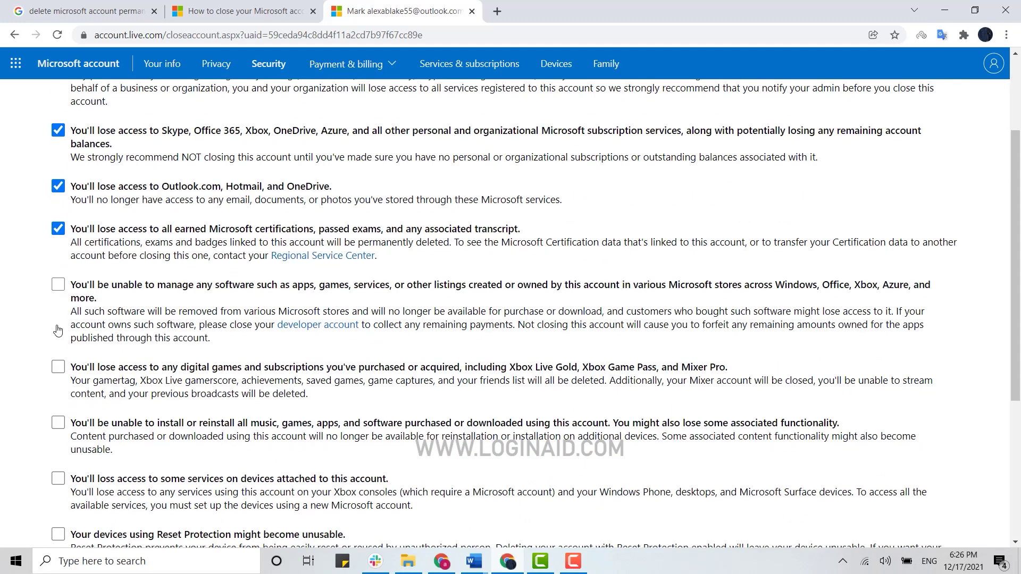
{"action": "left_click", "coordinate": [58, 285]}
{"action": "left_click", "coordinate": [58, 367]}
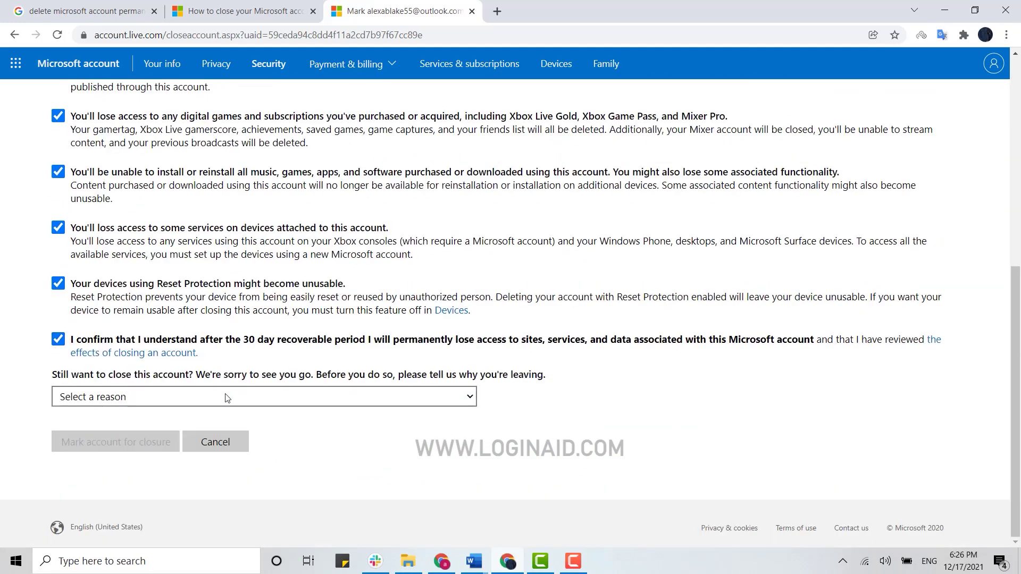
- Choose a reason for leaving and mark the account for closure on 1/16/2022
{"action": "left_click", "coordinate": [228, 398]}
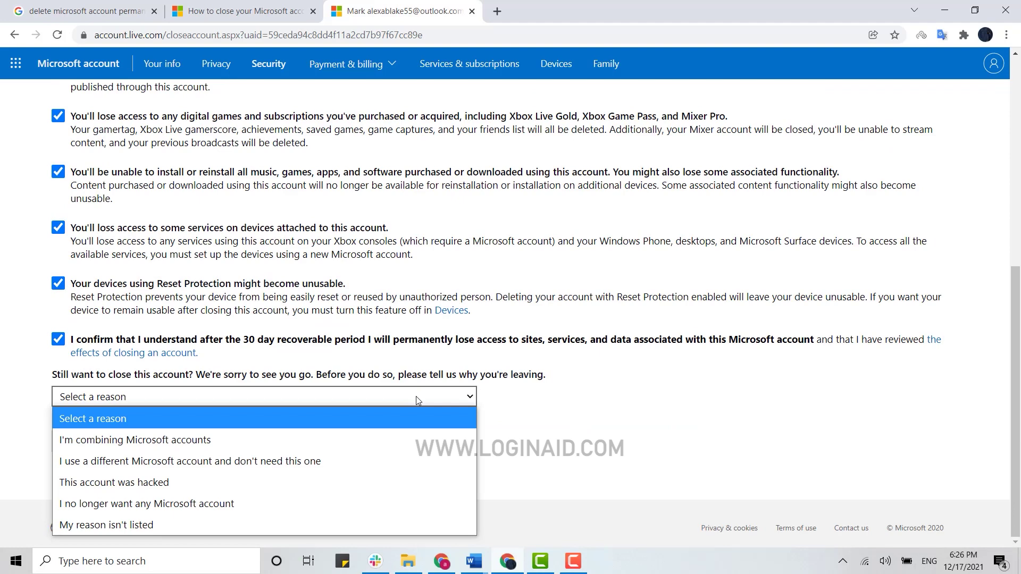
{"action": "left_click", "coordinate": [177, 521]}
{"action": "left_click", "coordinate": [123, 444]}
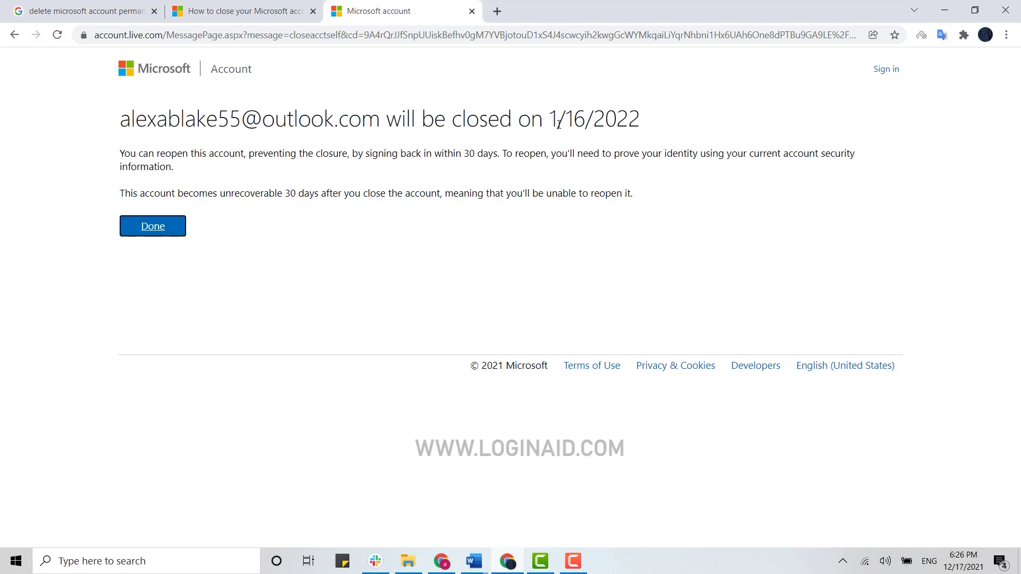
- Dismiss the 1/16/2022 closure confirmation with Done
{"action": "left_click", "coordinate": [147, 229]}
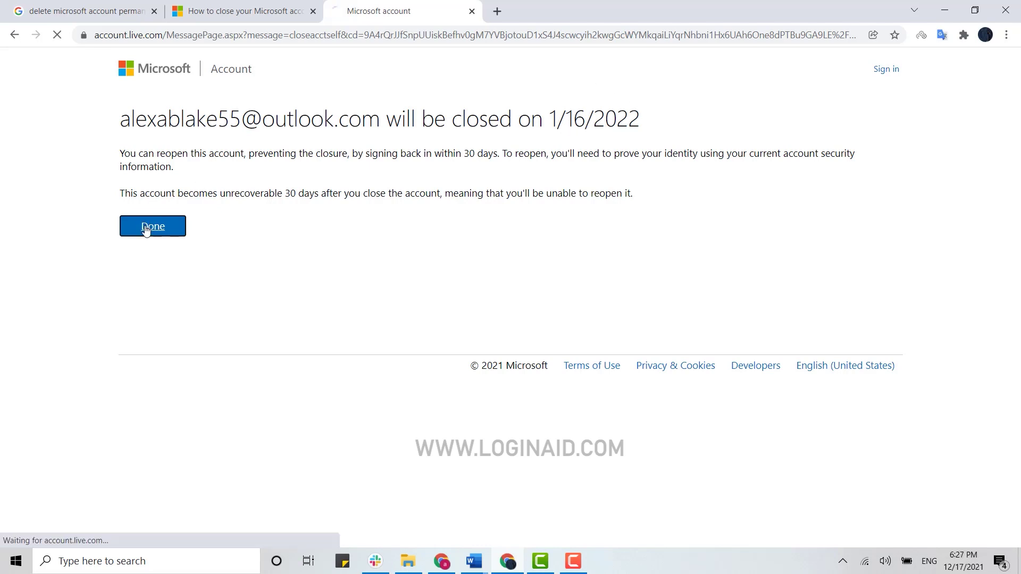